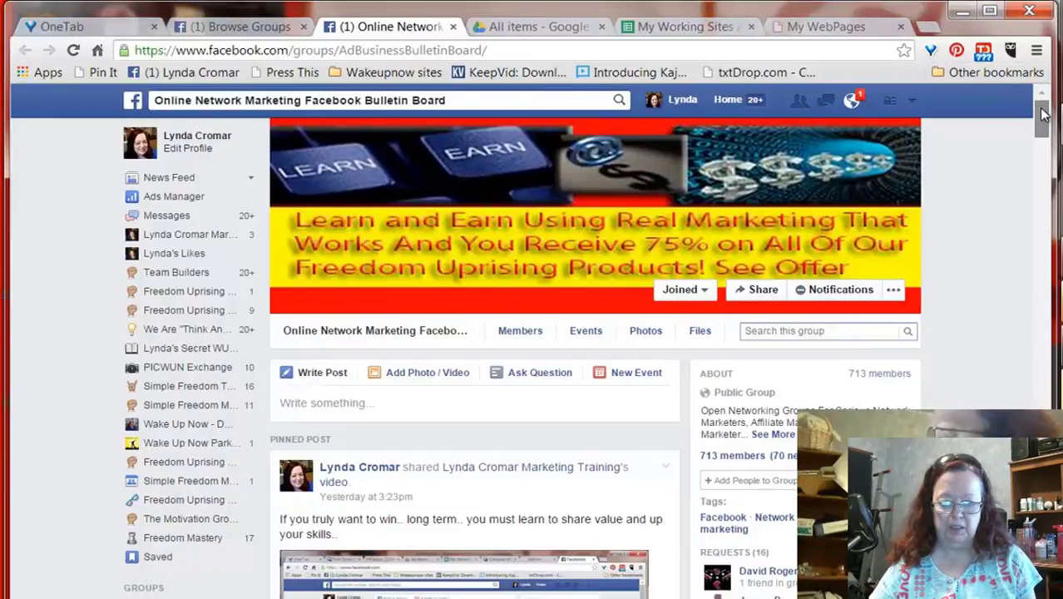
{"action": "left_click_drag", "start_coordinate": [1044, 115], "coordinate": [1029, 161]}
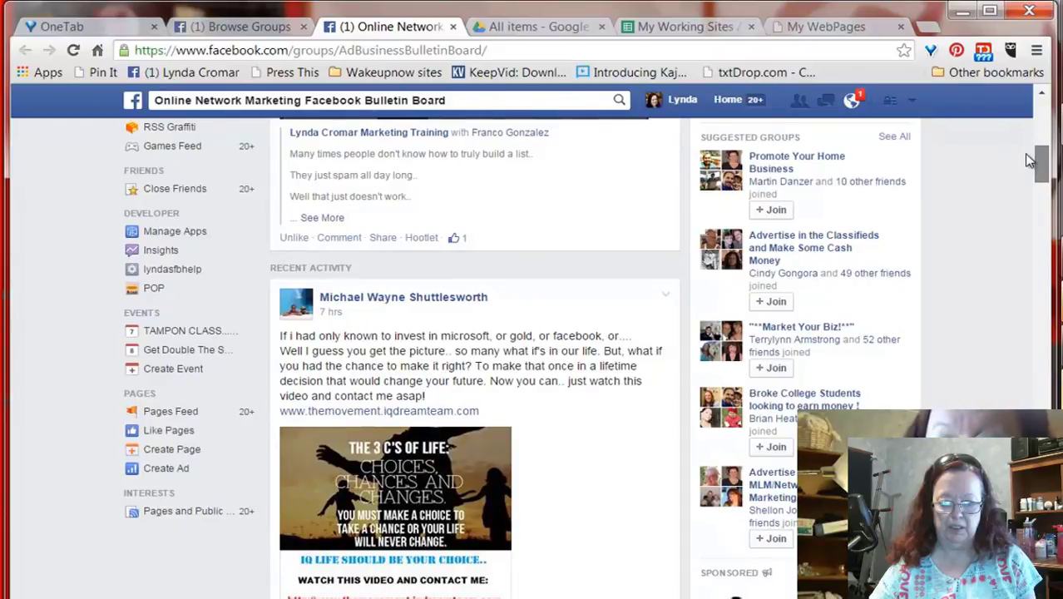
{"action": "left_click_drag", "start_coordinate": [1030, 160], "coordinate": [1030, 166]}
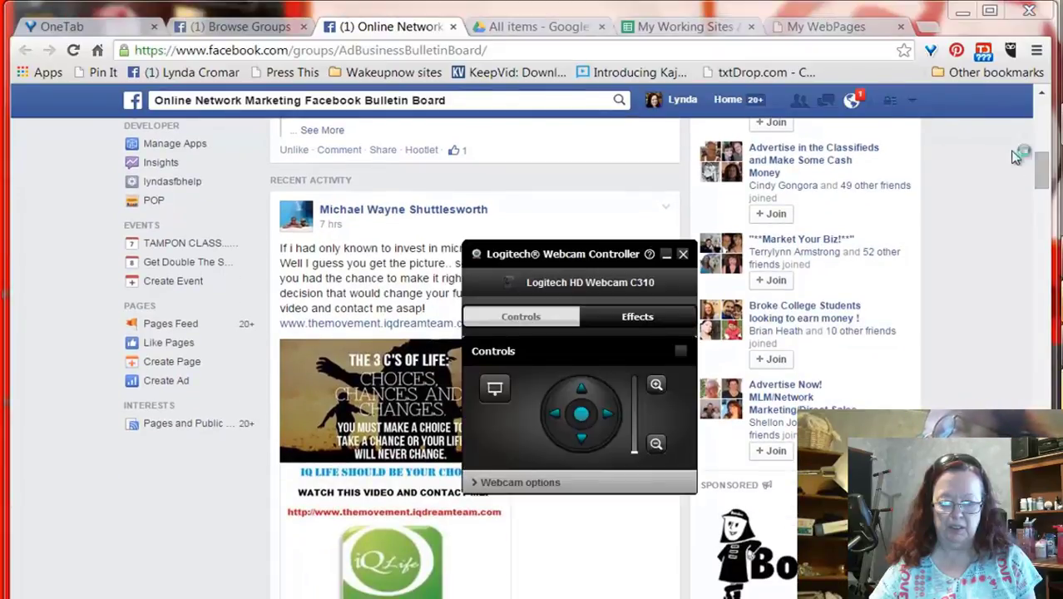
{"action": "left_click", "coordinate": [667, 256]}
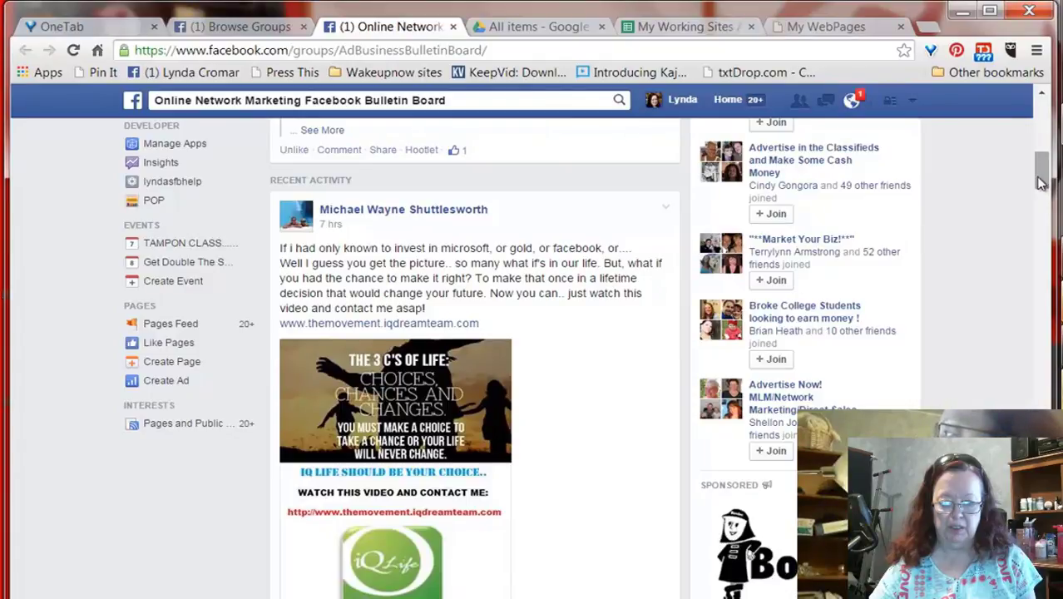
{"action": "left_click_drag", "start_coordinate": [1041, 183], "coordinate": [1039, 184]}
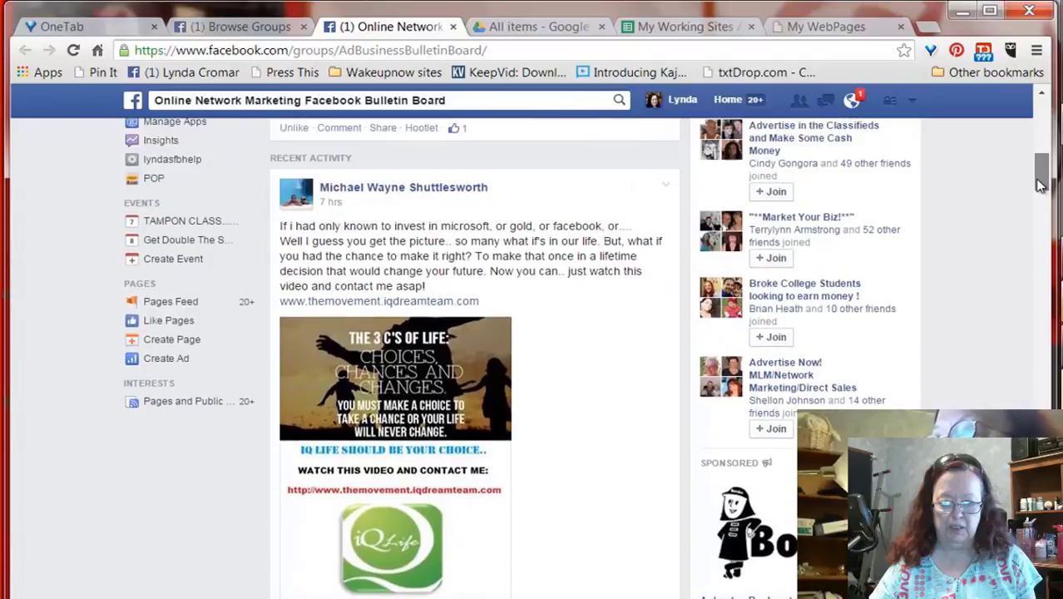
{"action": "right_click", "coordinate": [472, 303]}
{"action": "left_click", "coordinate": [499, 311]}
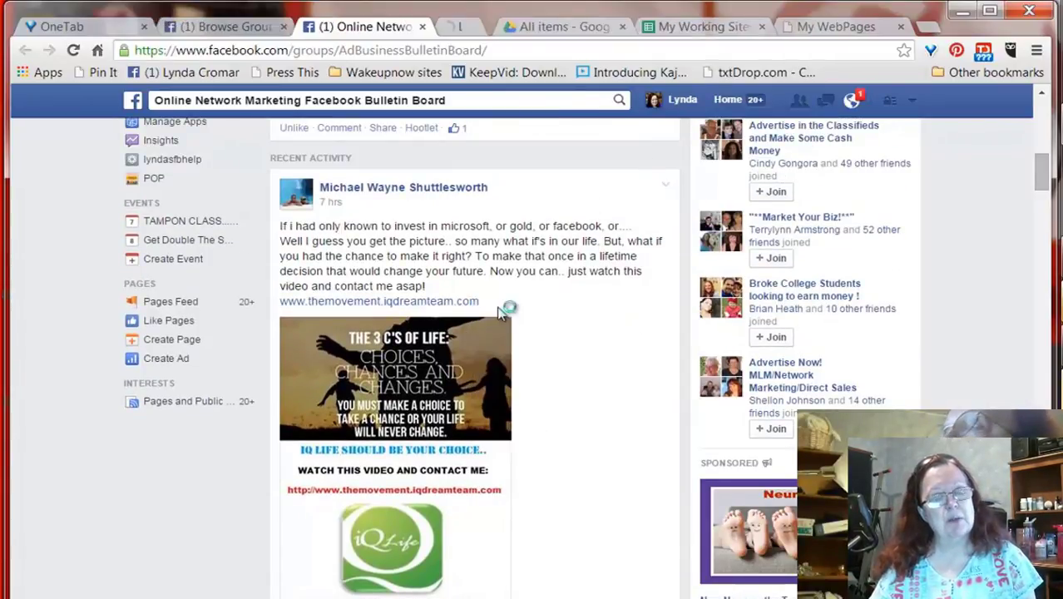
{"action": "left_click", "coordinate": [455, 29]}
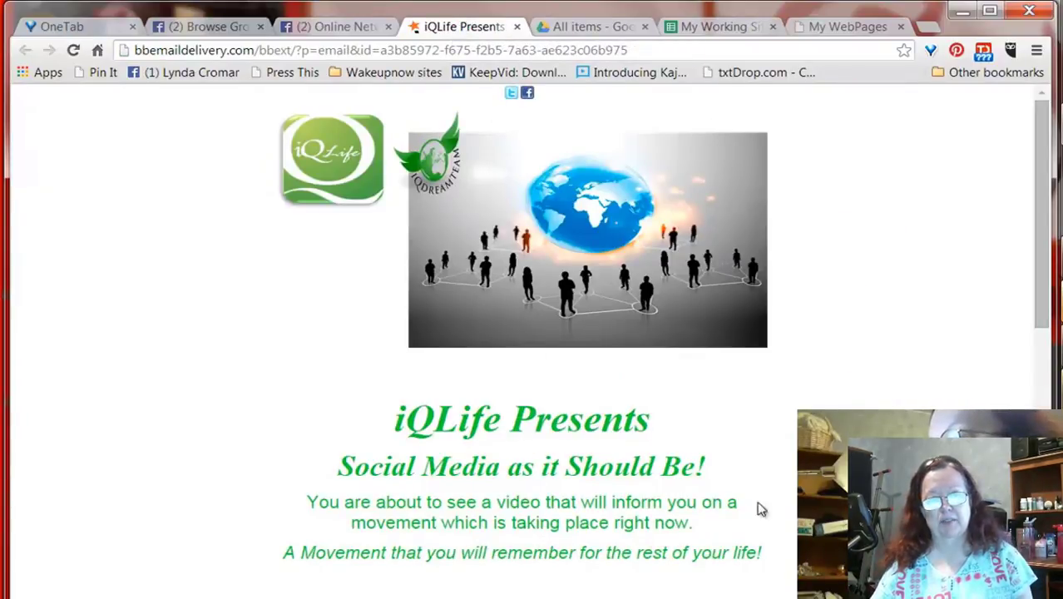
Step: Look through the iQLife Presents landing page, from the header and video to the Get Connected Now section and back
{"action": "left_click_drag", "start_coordinate": [1046, 183], "coordinate": [1043, 398]}
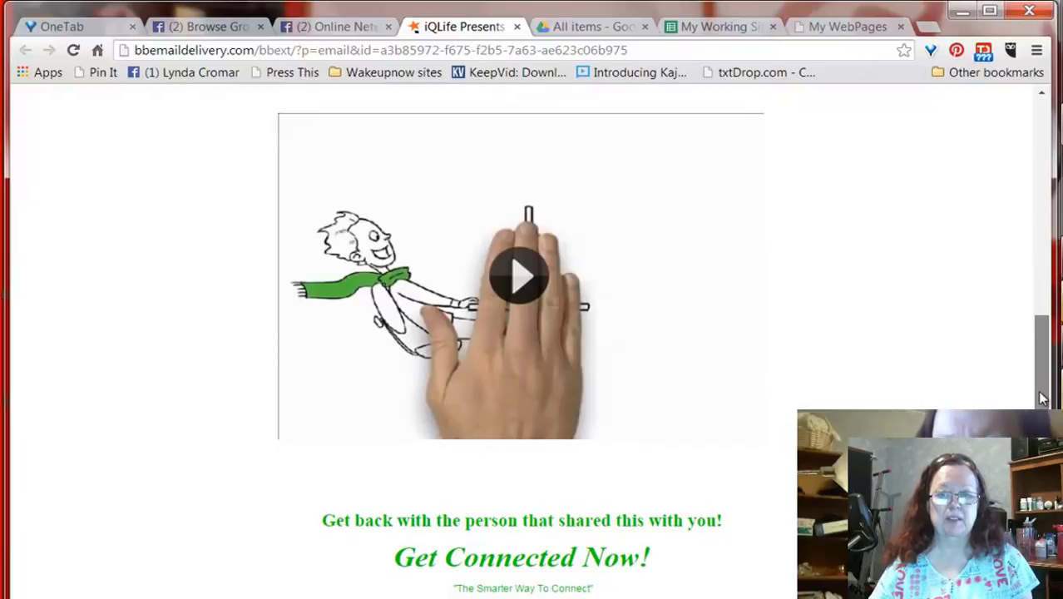
{"action": "left_click_drag", "start_coordinate": [1043, 397], "coordinate": [1044, 435]}
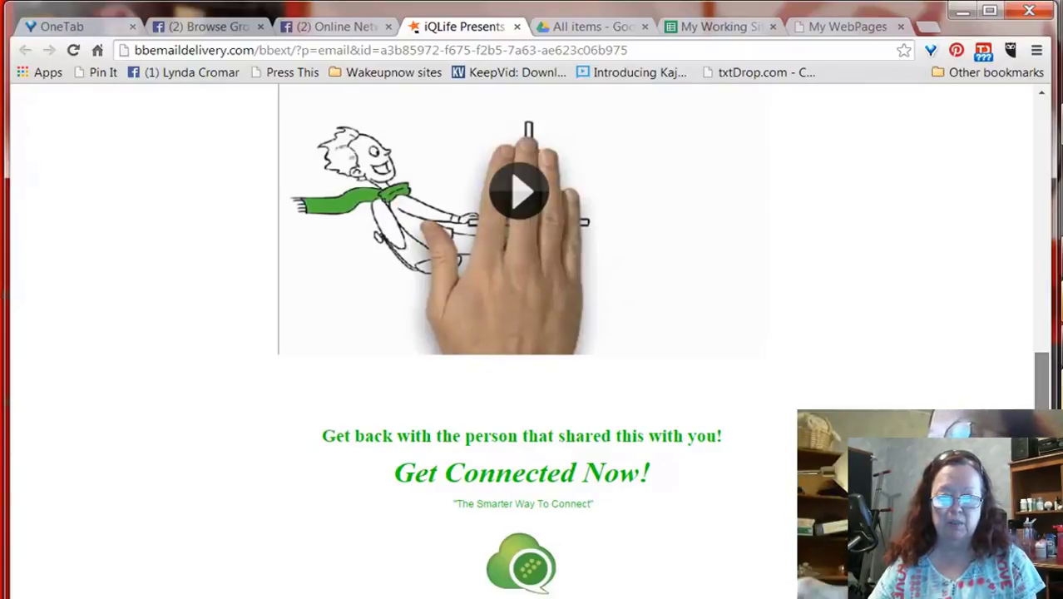
{"action": "left_click_drag", "start_coordinate": [1044, 435], "coordinate": [1052, 161]}
{"action": "left_click_drag", "start_coordinate": [1053, 102], "coordinate": [1052, 106]}
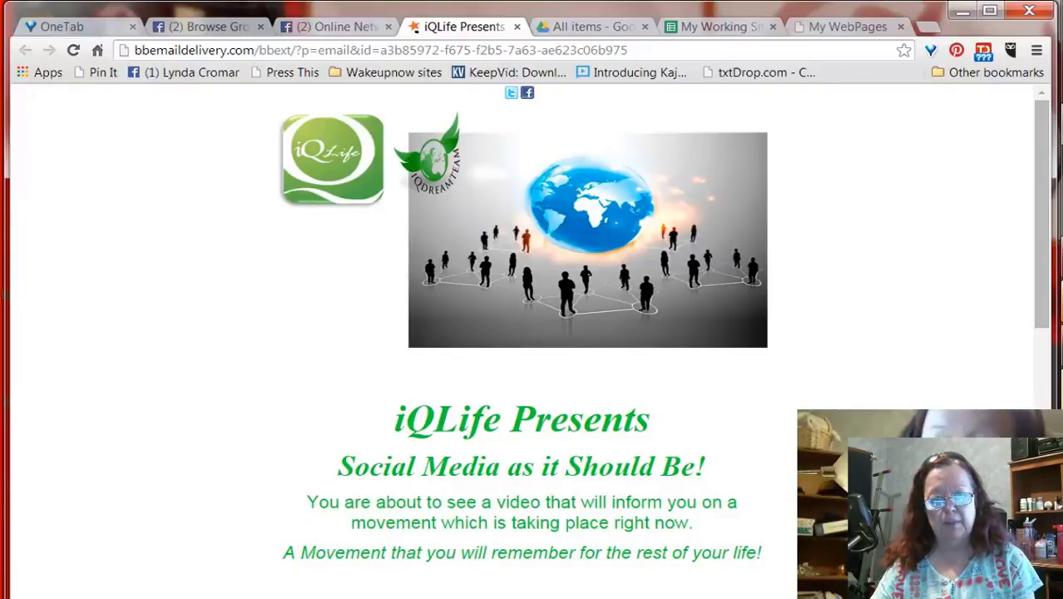
Step: Return to the Online Network Marketing Facebook Bulletin Board group and minimize the open chat window
{"action": "left_click", "coordinate": [321, 28]}
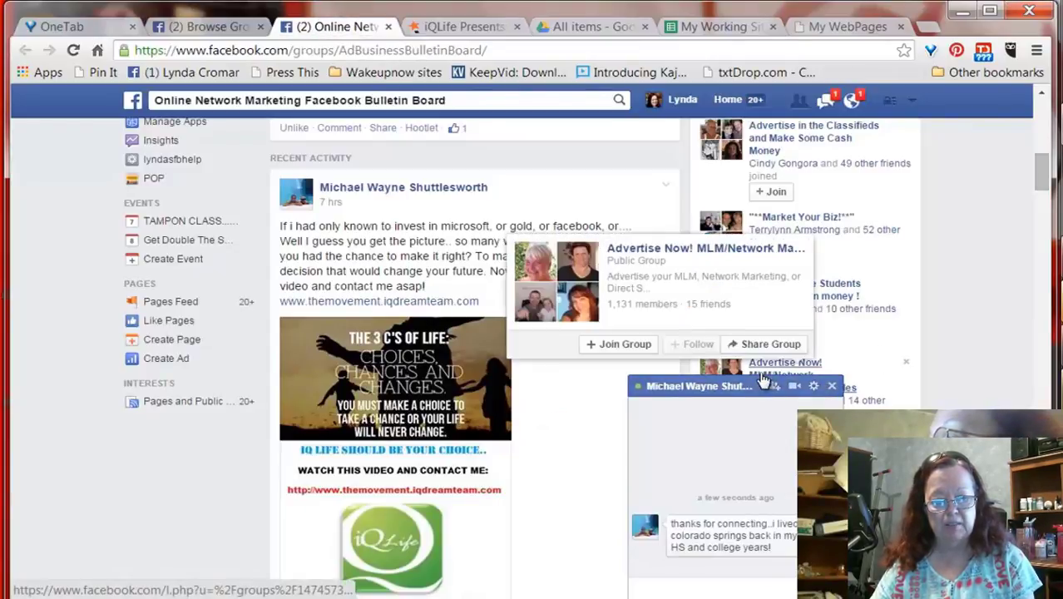
{"action": "left_click", "coordinate": [762, 384]}
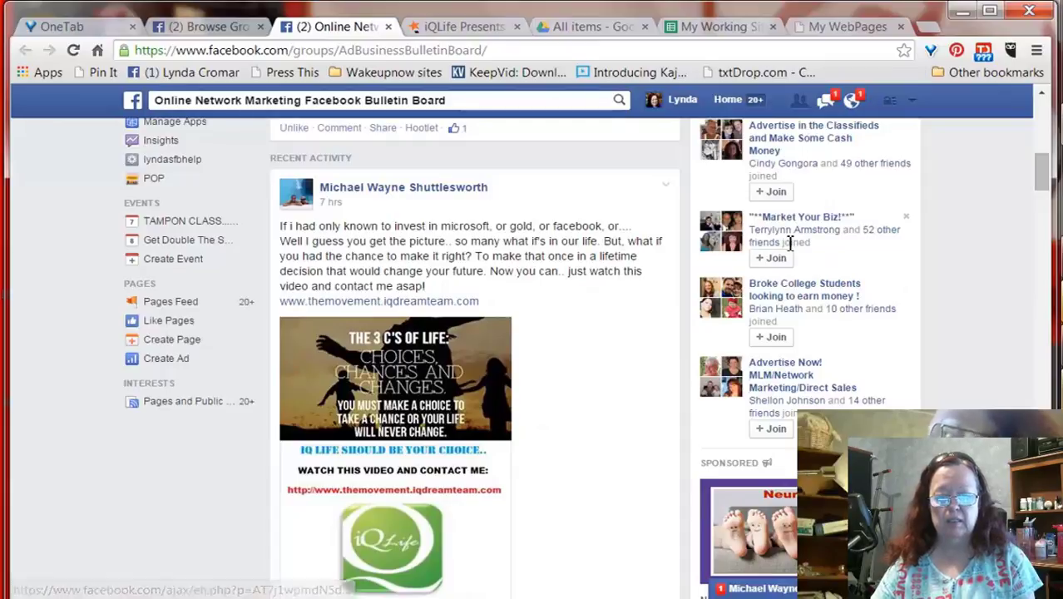
{"action": "mouse_move", "coordinate": [439, 198]}
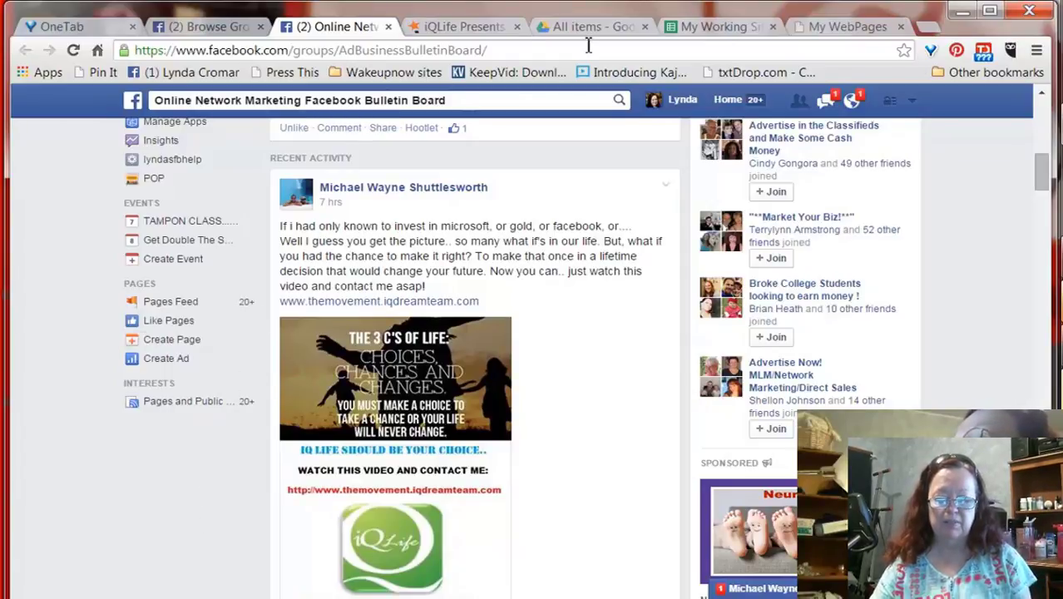
Step: Switch to Power Lead System's My WebPages list and open the Demo IQ Life page's settings in a new tab
{"action": "left_click", "coordinate": [207, 31]}
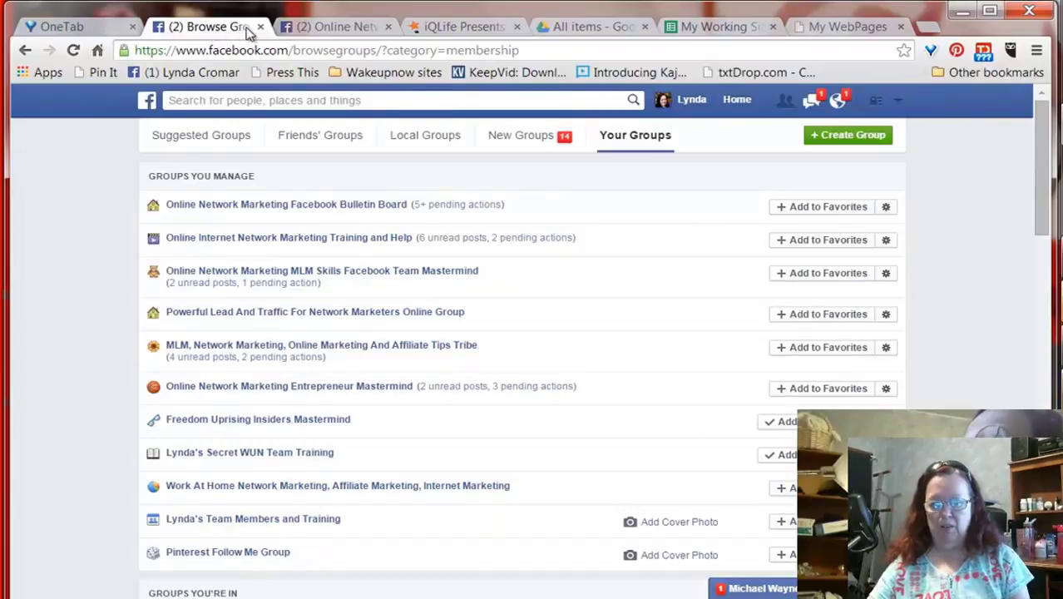
{"action": "left_click", "coordinate": [859, 28]}
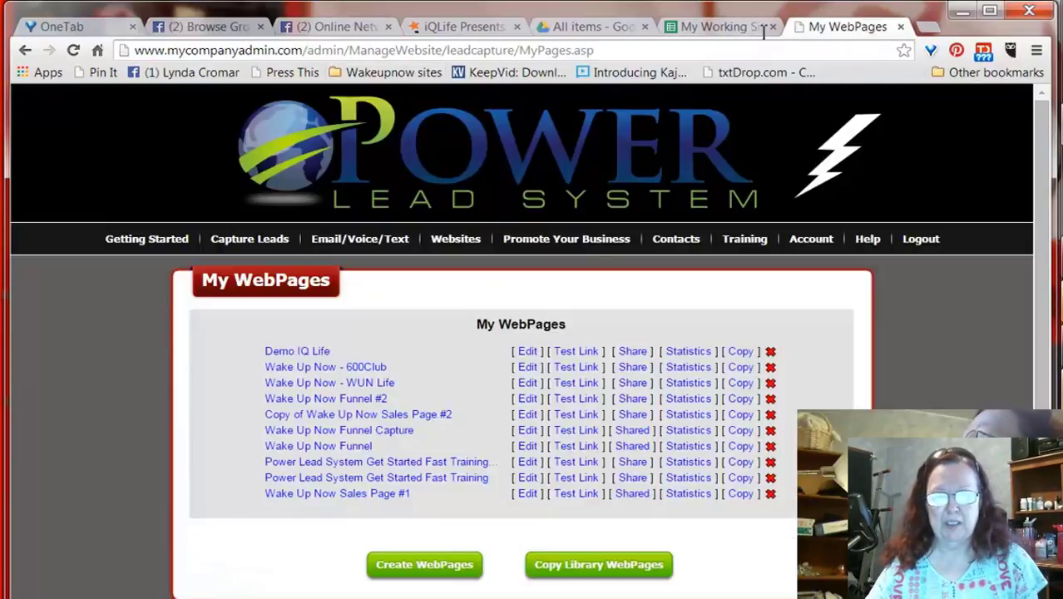
{"action": "mouse_move", "coordinate": [227, 248]}
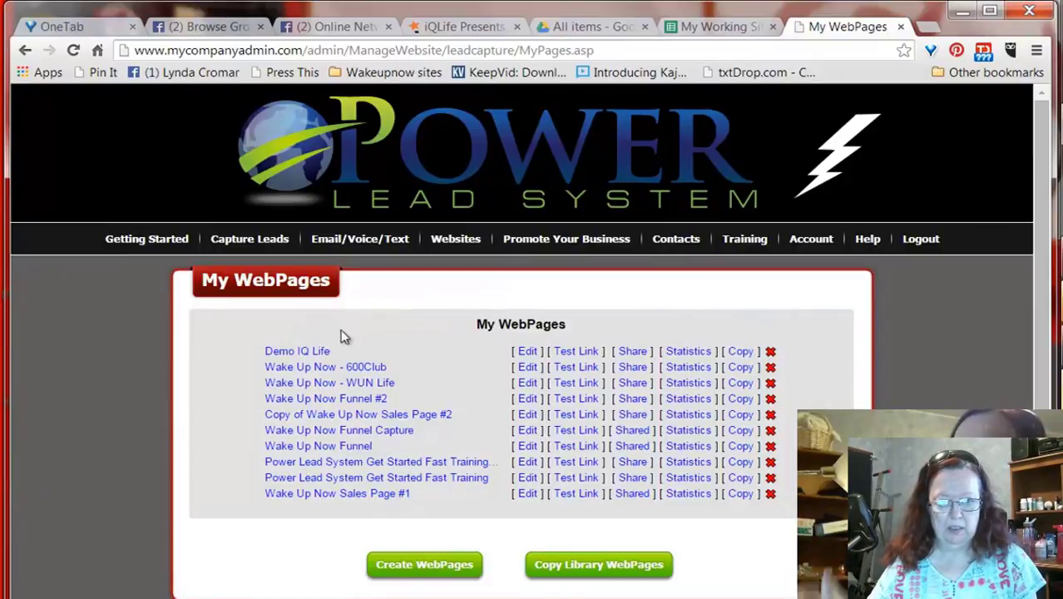
{"action": "right_click", "coordinate": [316, 356]}
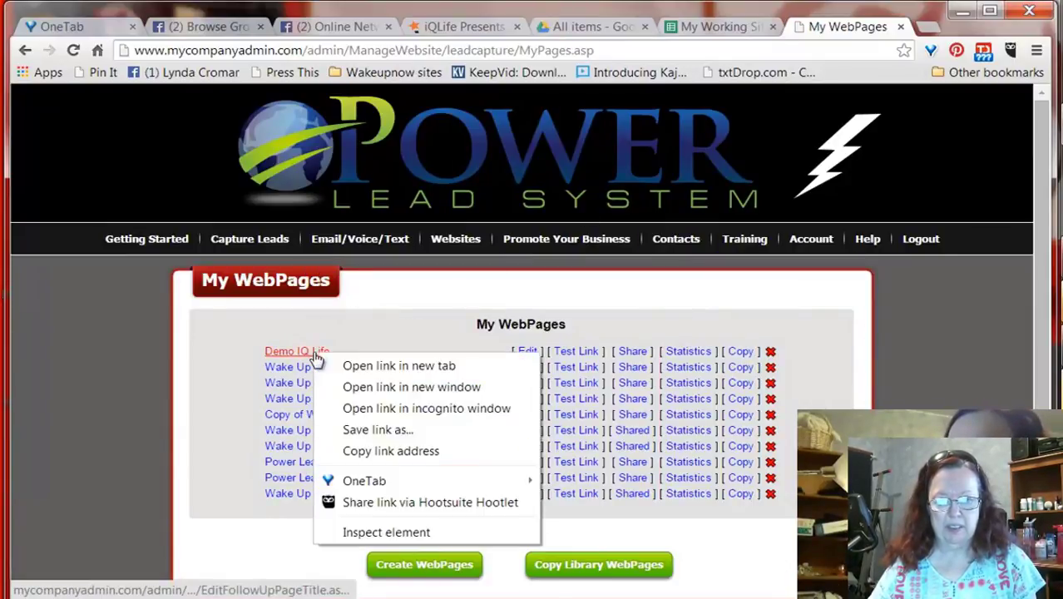
{"action": "left_click", "coordinate": [334, 366]}
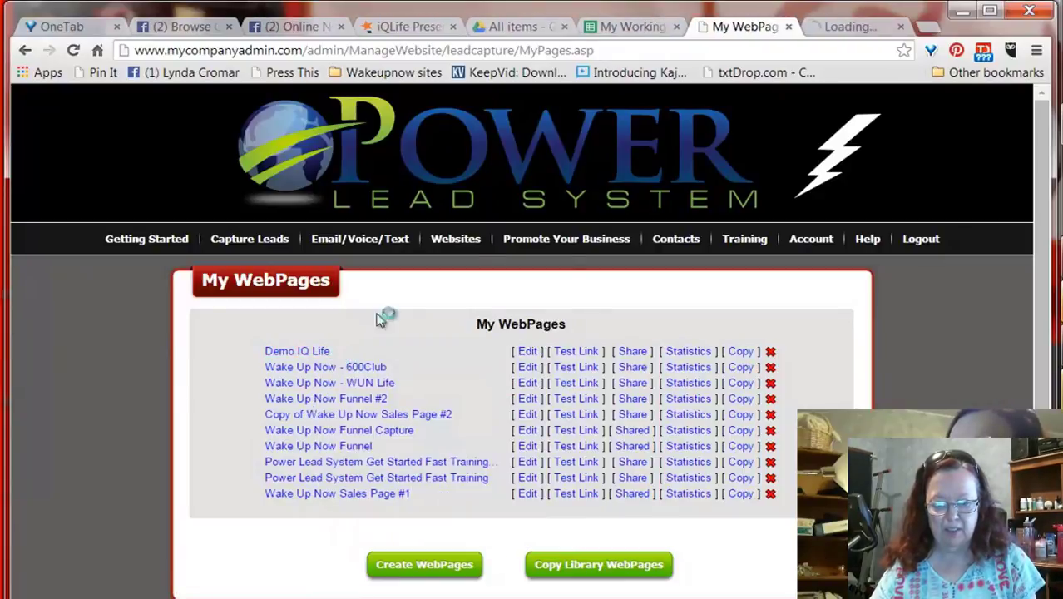
{"action": "left_click", "coordinate": [836, 28]}
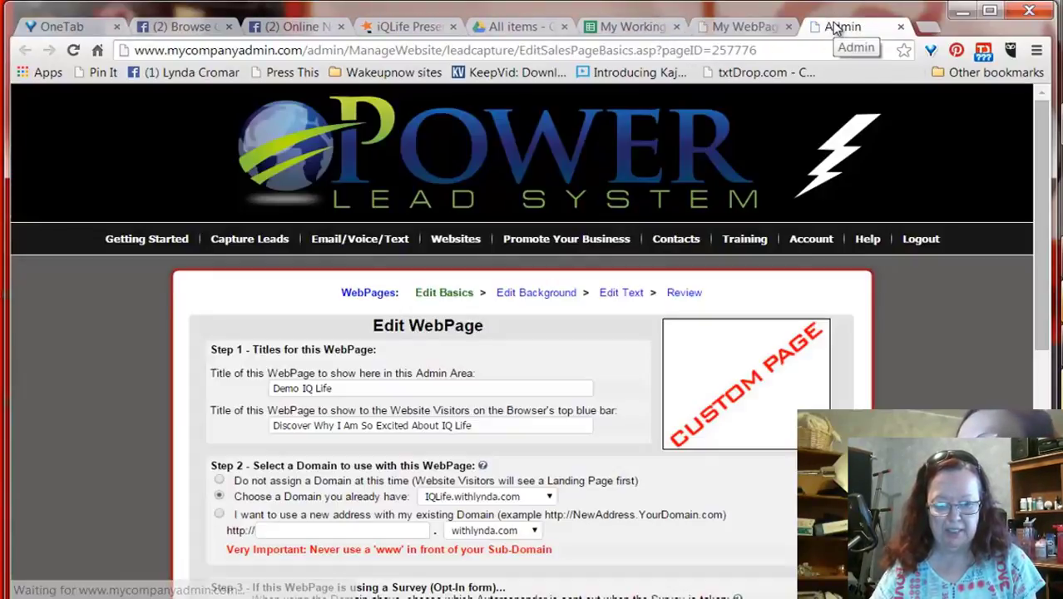
Step: Review the Demo IQ Life page's titles, domain, survey and search engine settings, and save the changes to the webpage
{"action": "mouse_move", "coordinate": [781, 266]}
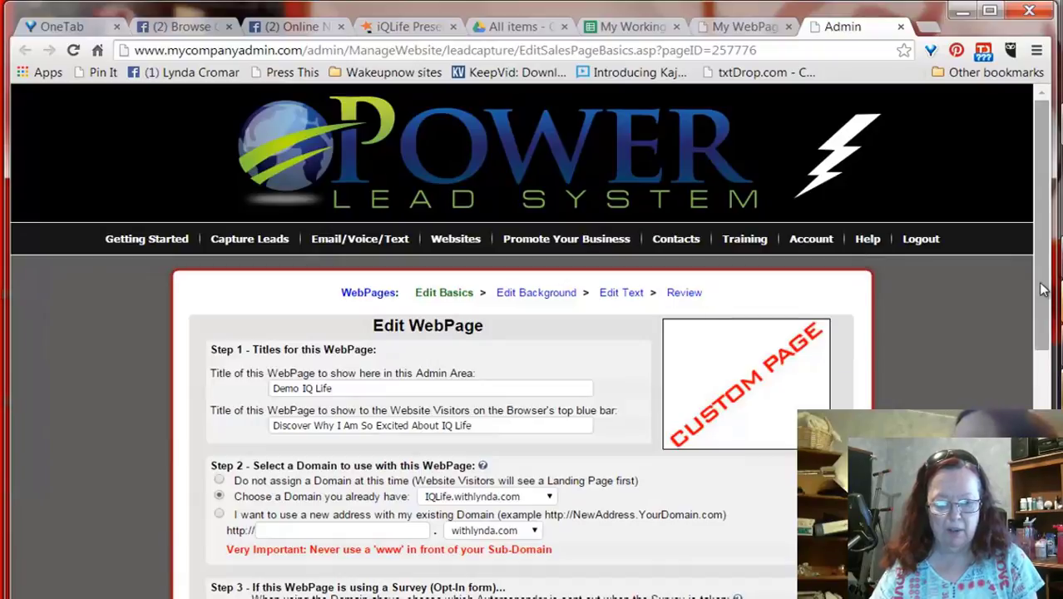
{"action": "left_click_drag", "start_coordinate": [1039, 301], "coordinate": [1038, 347]}
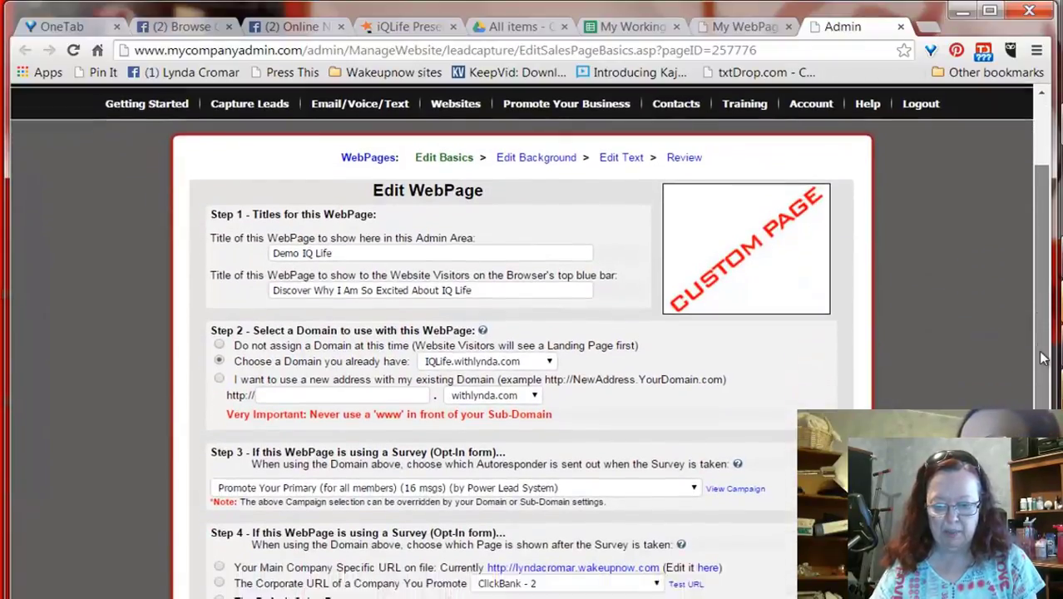
{"action": "left_click", "coordinate": [344, 246]}
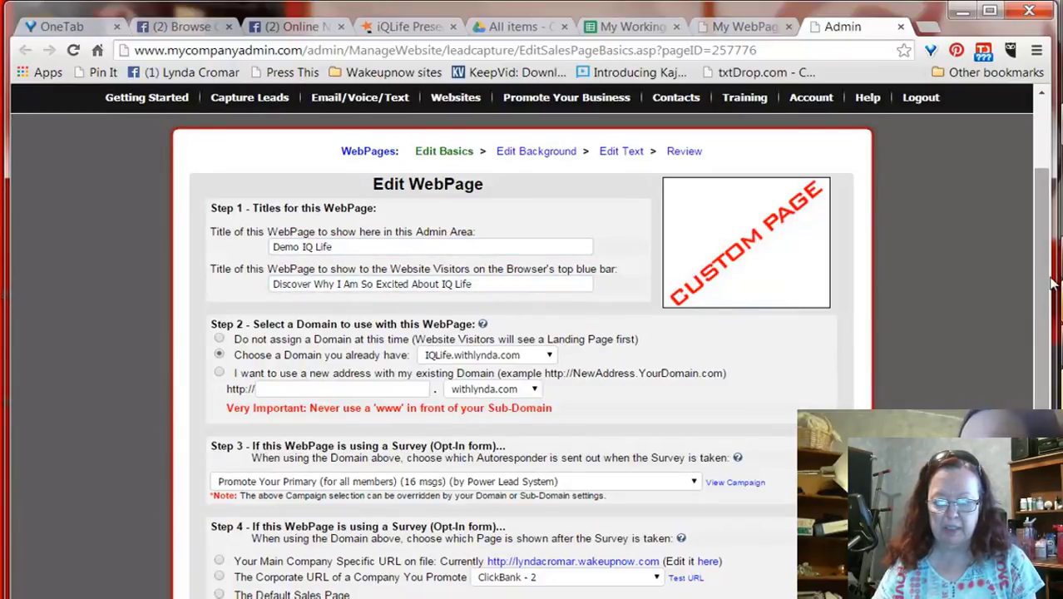
{"action": "scroll", "coordinate": [1046, 295], "scroll_direction": "down", "scroll_amount": 2}
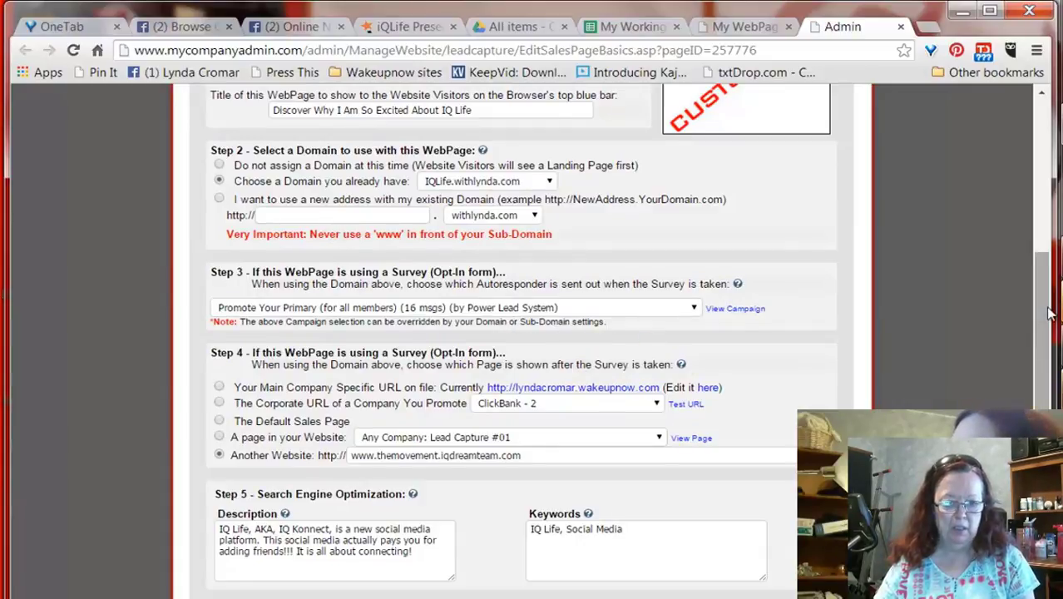
{"action": "scroll", "coordinate": [1050, 313], "scroll_direction": "down", "scroll_amount": 3}
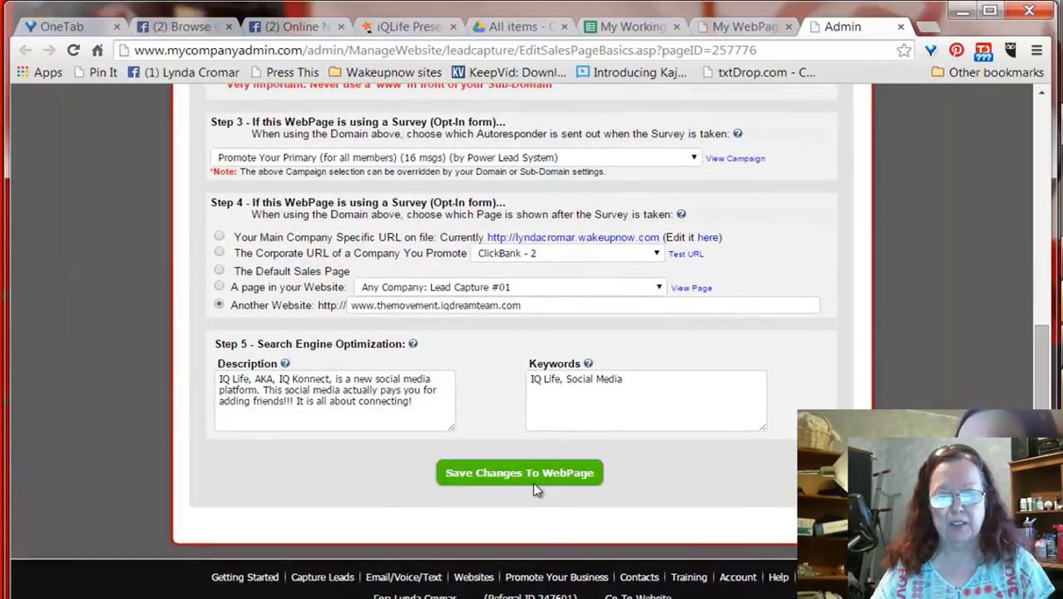
{"action": "left_click", "coordinate": [535, 483]}
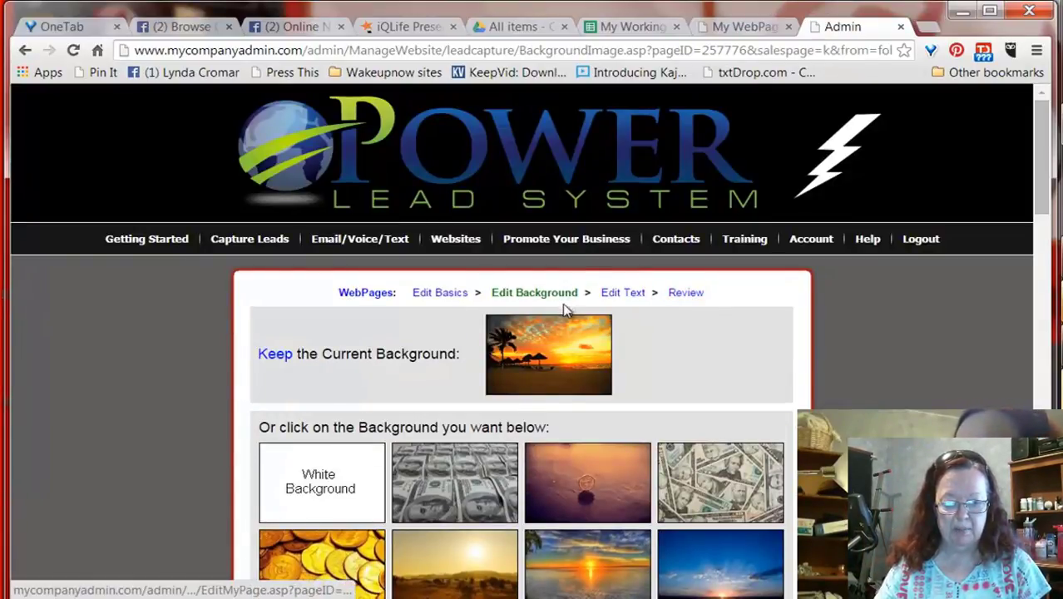
Step: Look over the Demo IQ Life page's text editor, its Review page and the available website options
{"action": "left_click", "coordinate": [626, 294]}
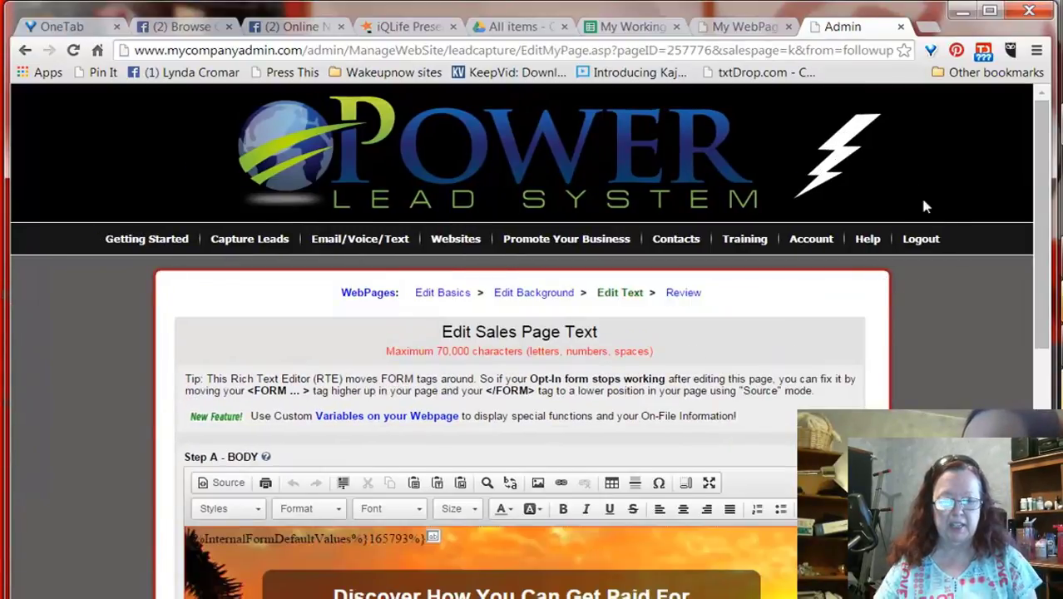
{"action": "left_click_drag", "start_coordinate": [1047, 196], "coordinate": [961, 215]}
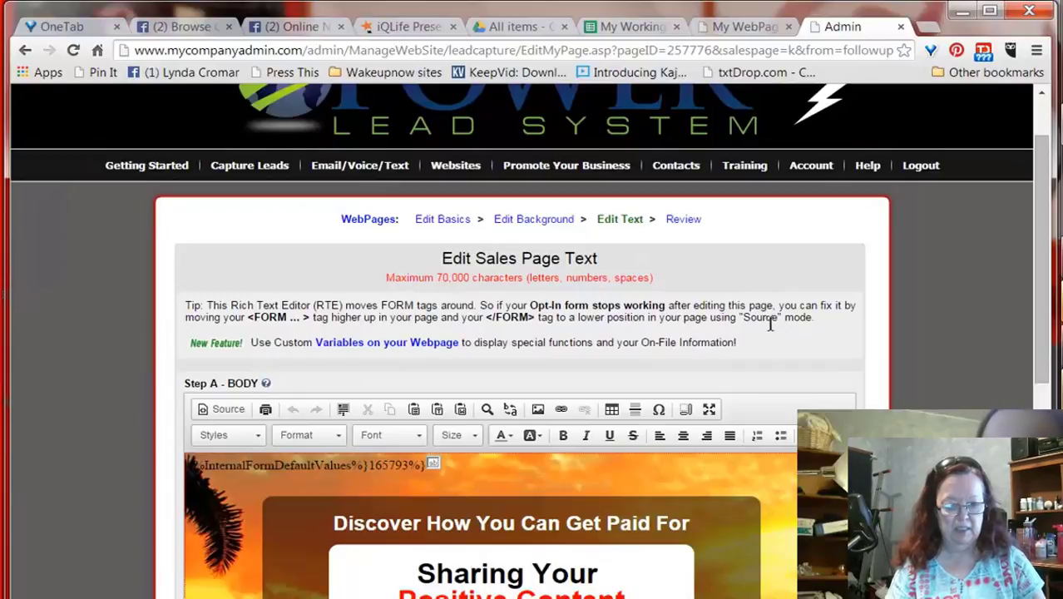
{"action": "left_click", "coordinate": [681, 220]}
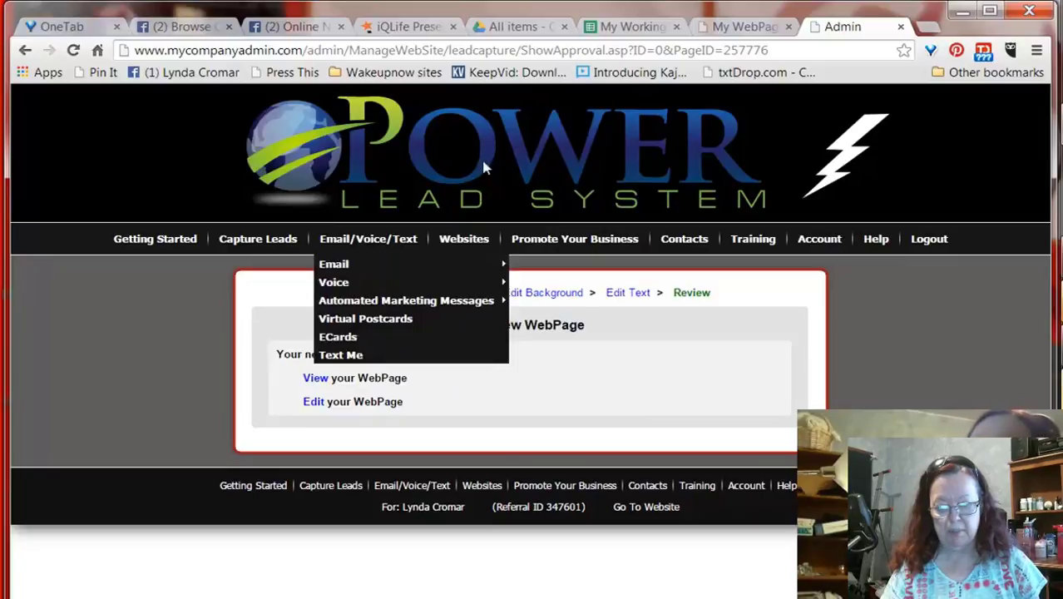
{"action": "mouse_move", "coordinate": [466, 240]}
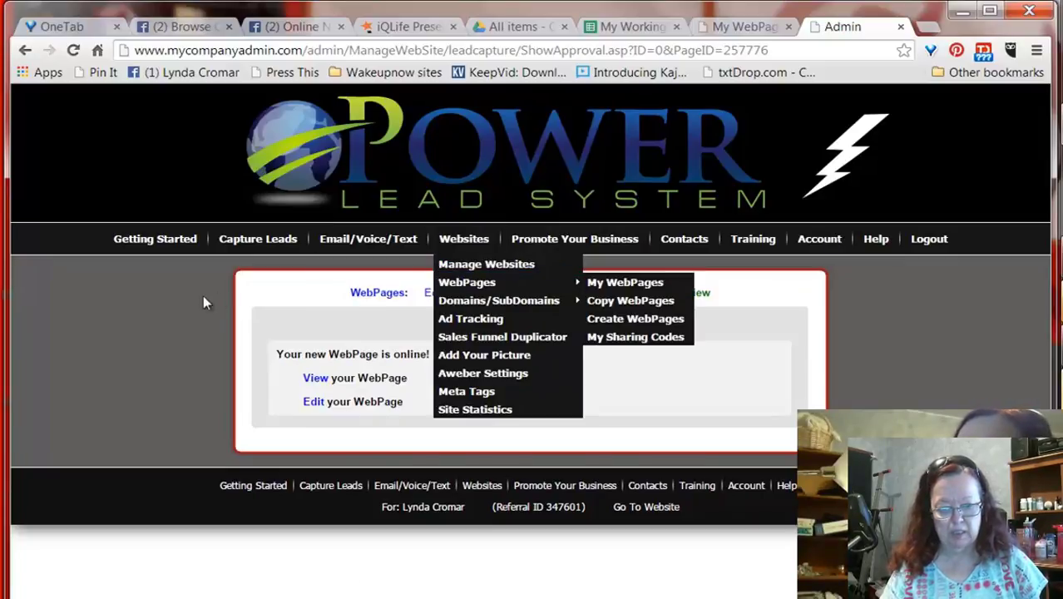
Step: Return to the IQ Life post in the Facebook group, expand its earlier comments and read through the conversation
{"action": "left_click", "coordinate": [272, 25]}
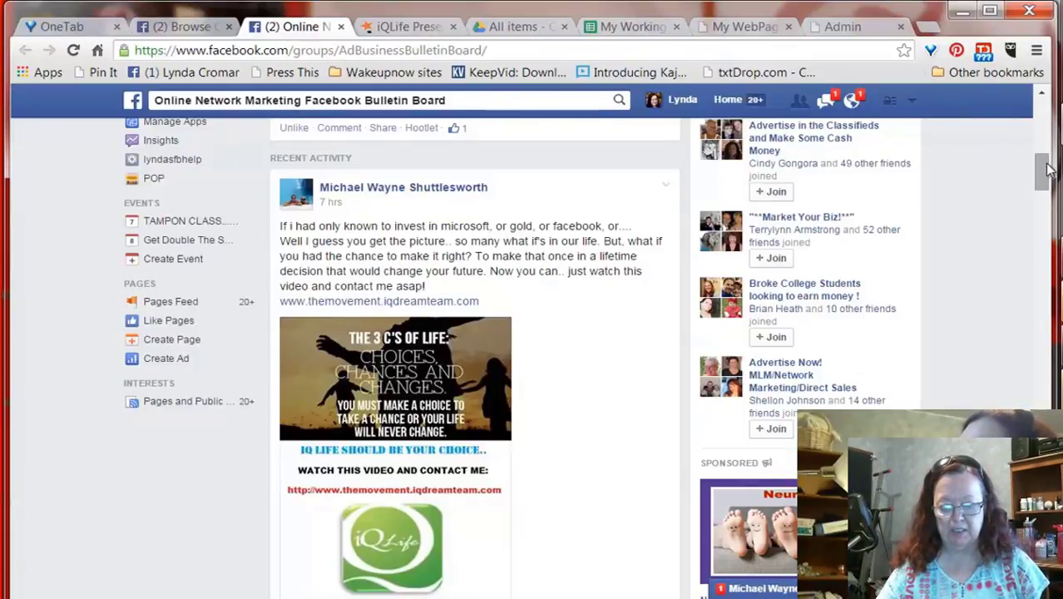
{"action": "left_click_drag", "start_coordinate": [1045, 166], "coordinate": [1049, 170]}
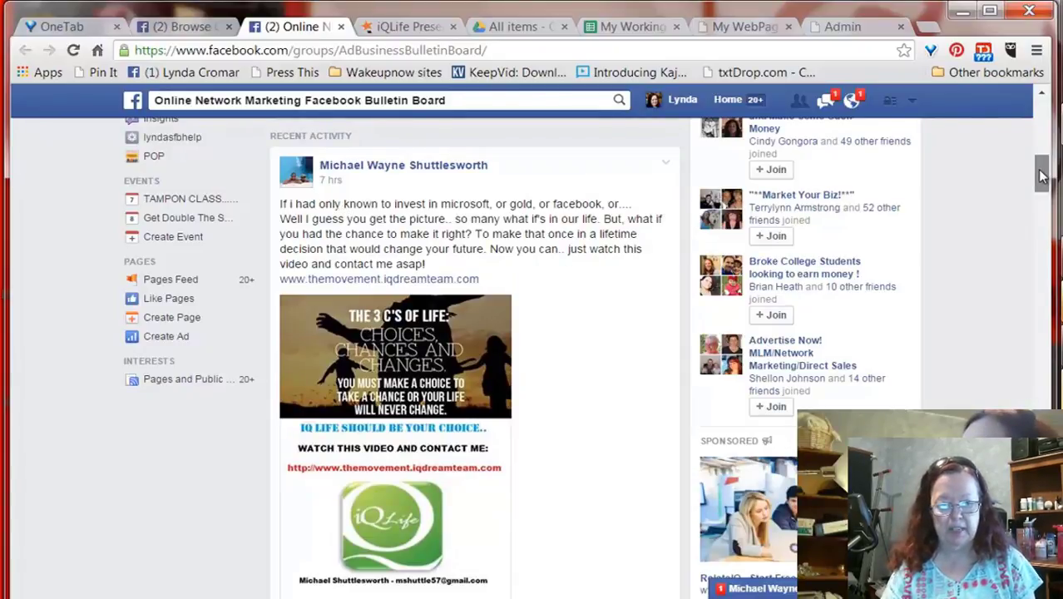
{"action": "left_click_drag", "start_coordinate": [1041, 173], "coordinate": [1043, 200]}
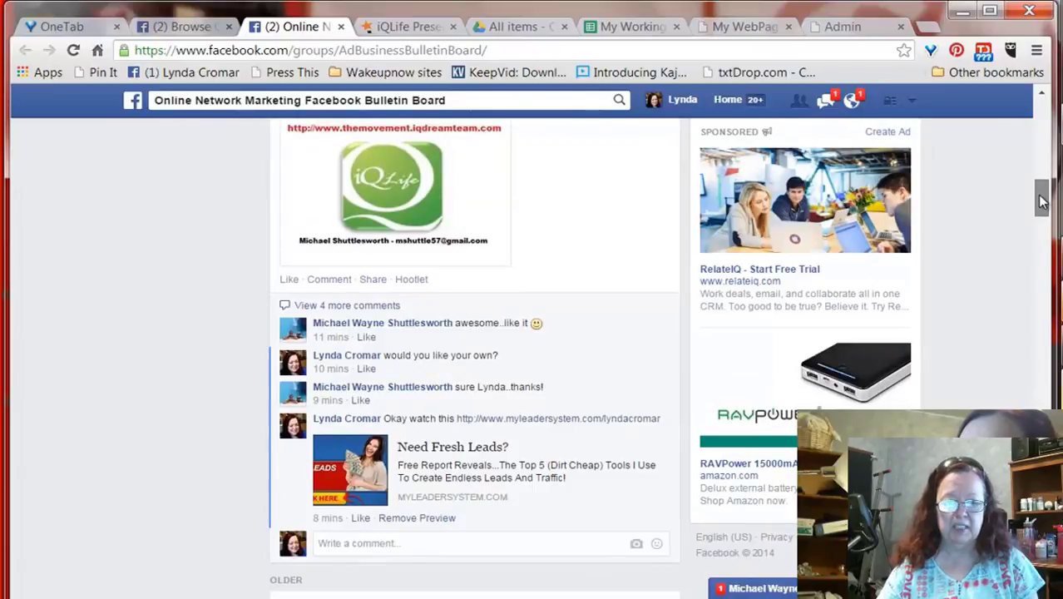
{"action": "left_click", "coordinate": [370, 308]}
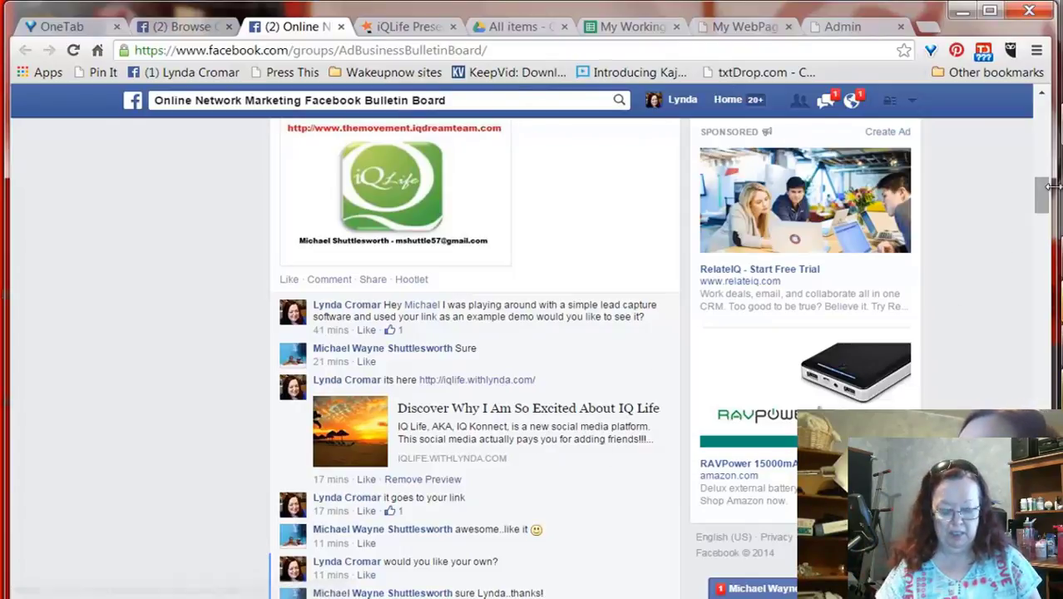
{"action": "scroll", "coordinate": [574, 266], "scroll_direction": "down", "scroll_amount": 1}
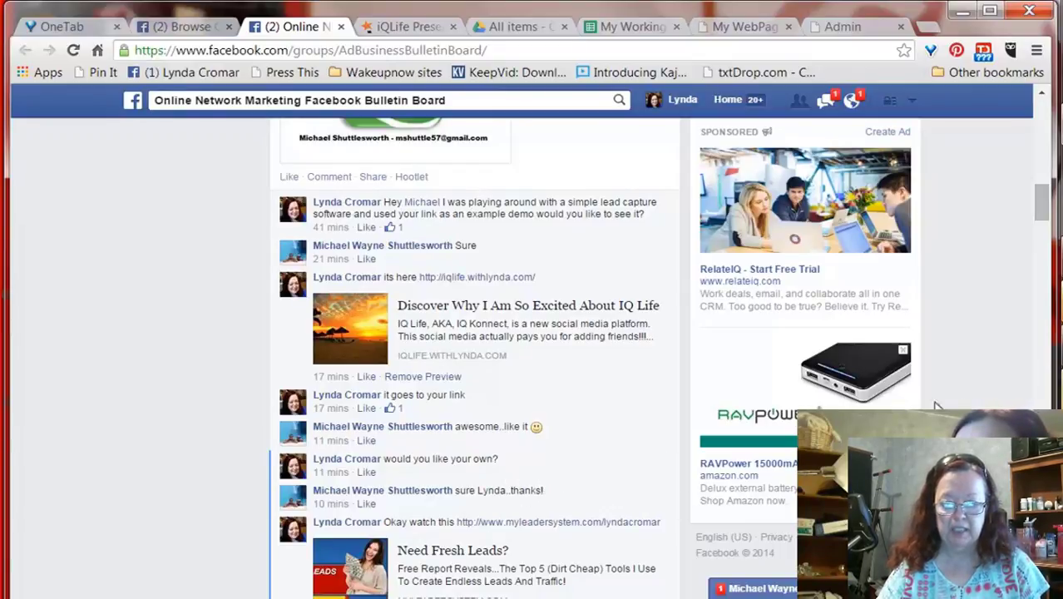
{"action": "scroll", "coordinate": [1045, 201], "scroll_direction": "down", "scroll_amount": 2}
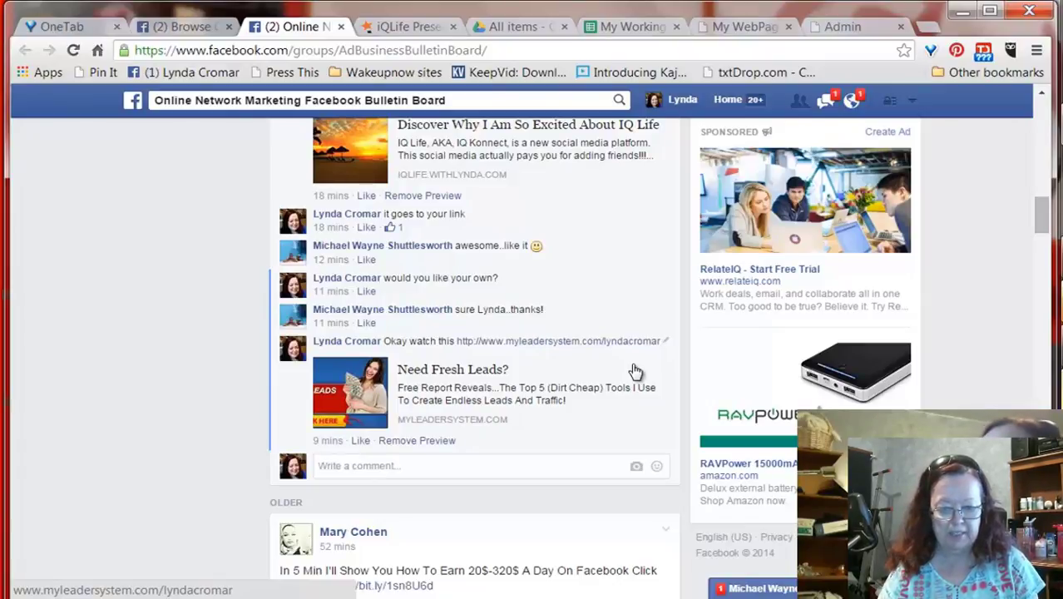
{"action": "key", "text": "super"}
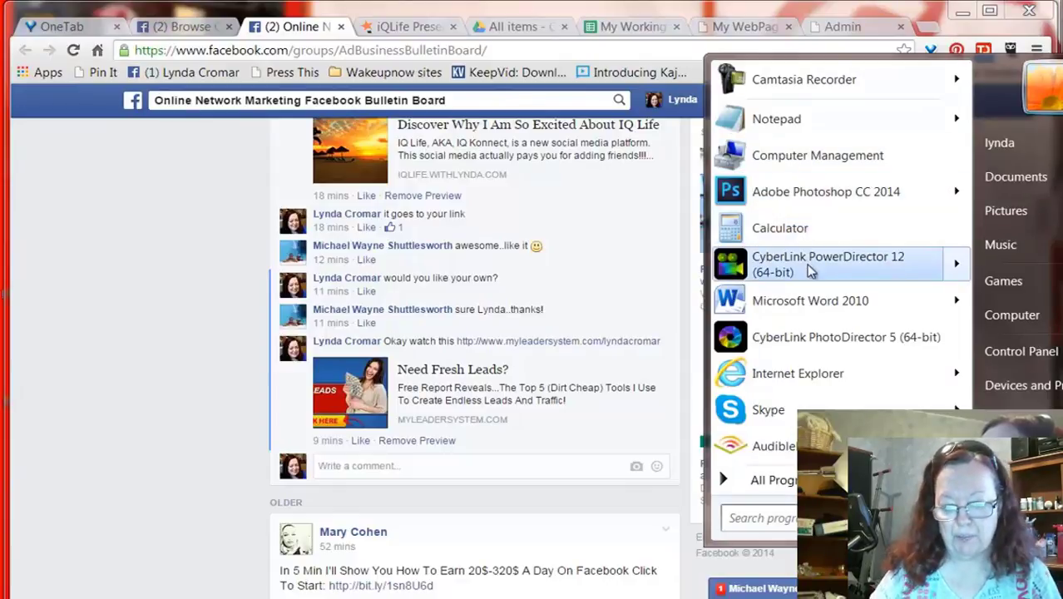
{"action": "key", "text": "Escape"}
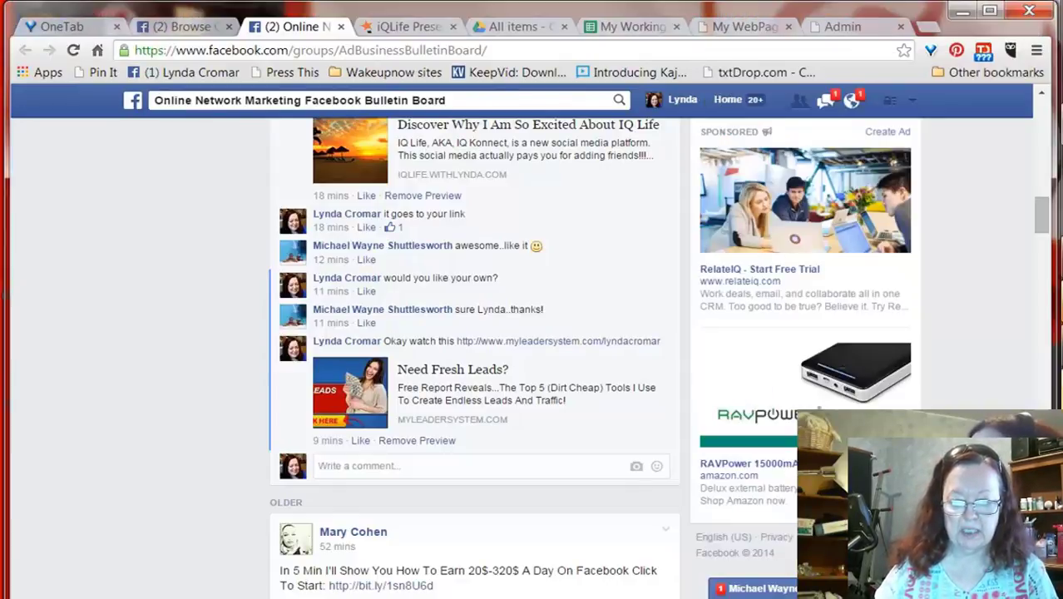